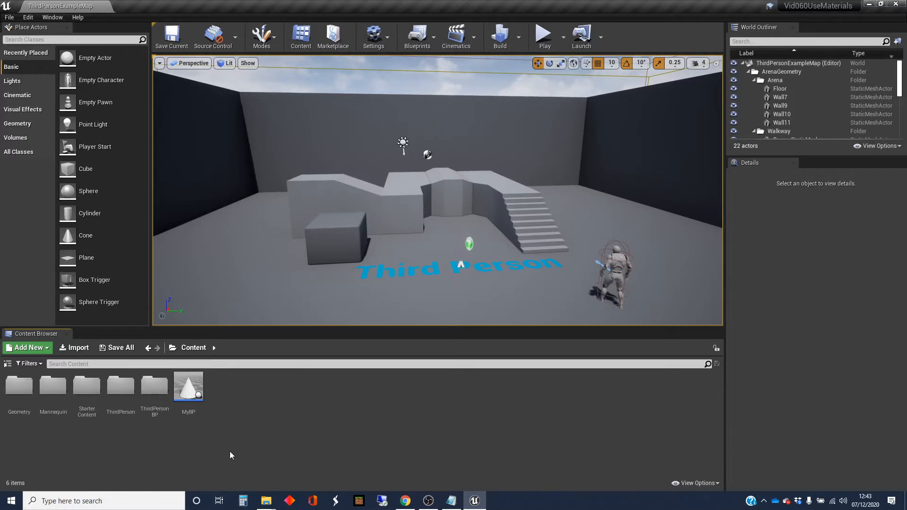
Browse the materials in the StarterContent Materials folder and return to the Content root folder
double_click(83, 387)
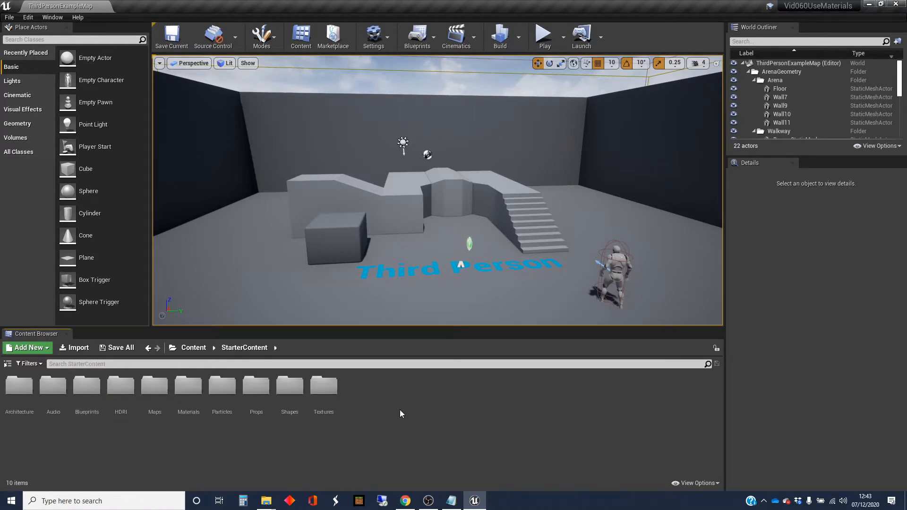
double_click(188, 385)
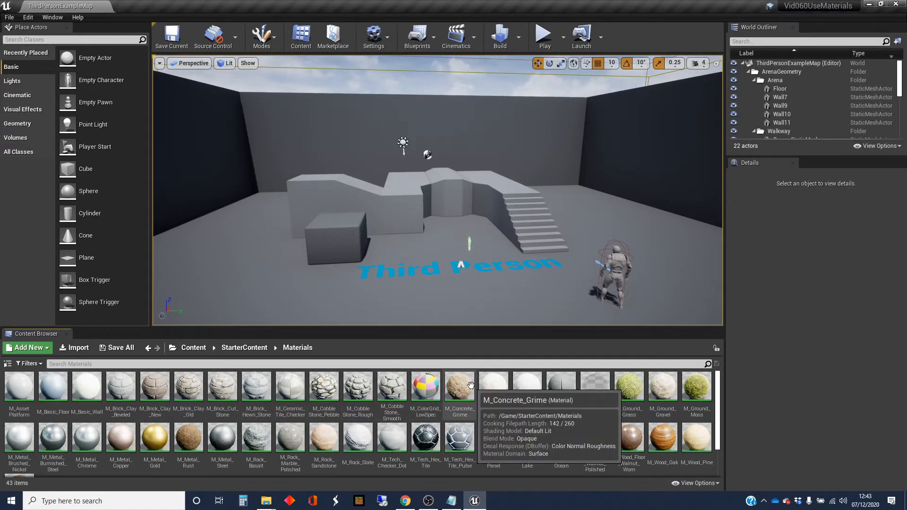
scroll(472, 384, down, 2)
scroll(471, 385, up, 2)
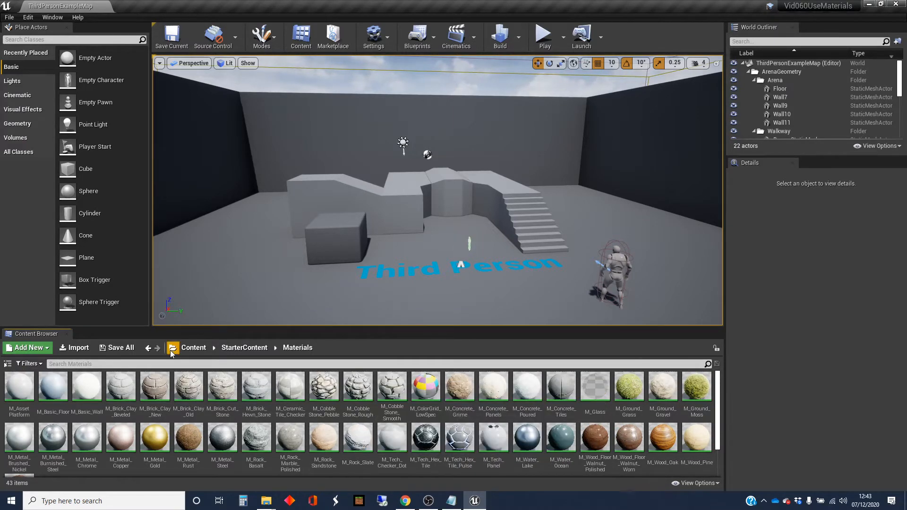
click(193, 347)
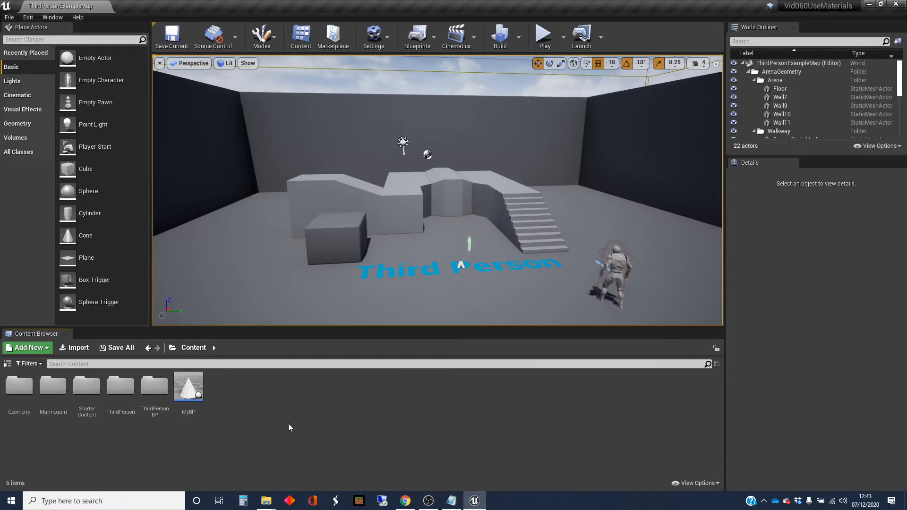
Set the CubeMesh actor's Element 0 material to M_CobbleStone_Smooth
click(337, 237)
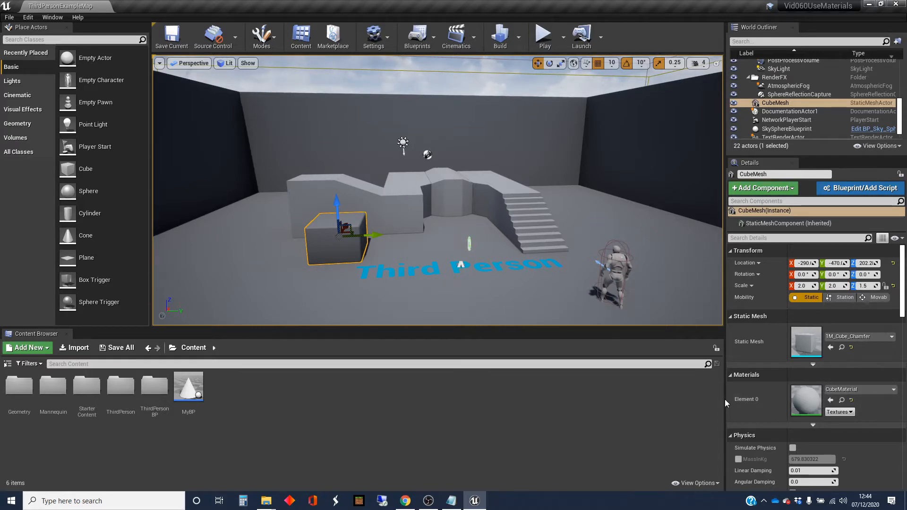
click(892, 392)
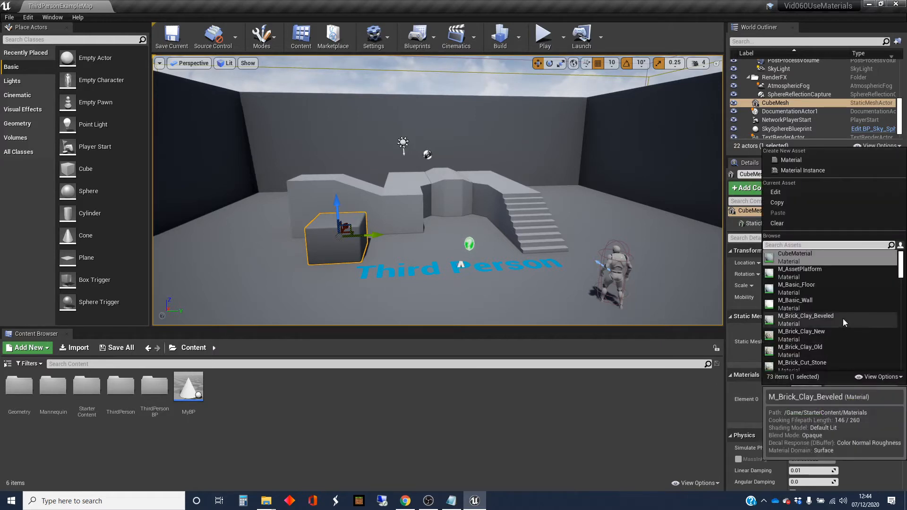
scroll(840, 317, down, 2)
scroll(840, 317, down, 1)
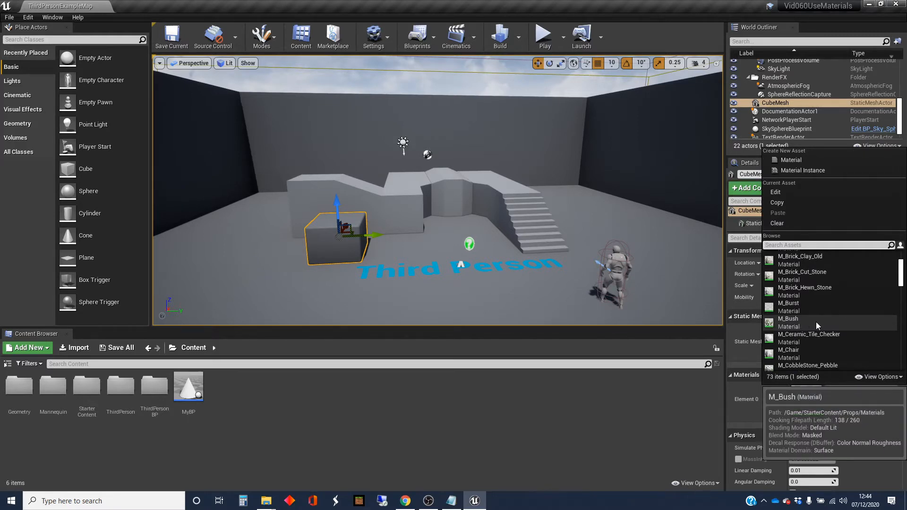
scroll(815, 322, down, 1)
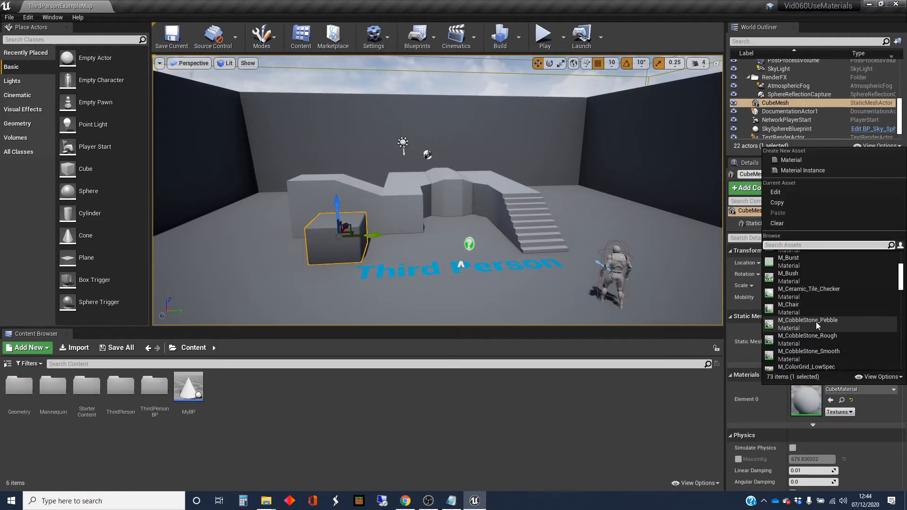
click(807, 337)
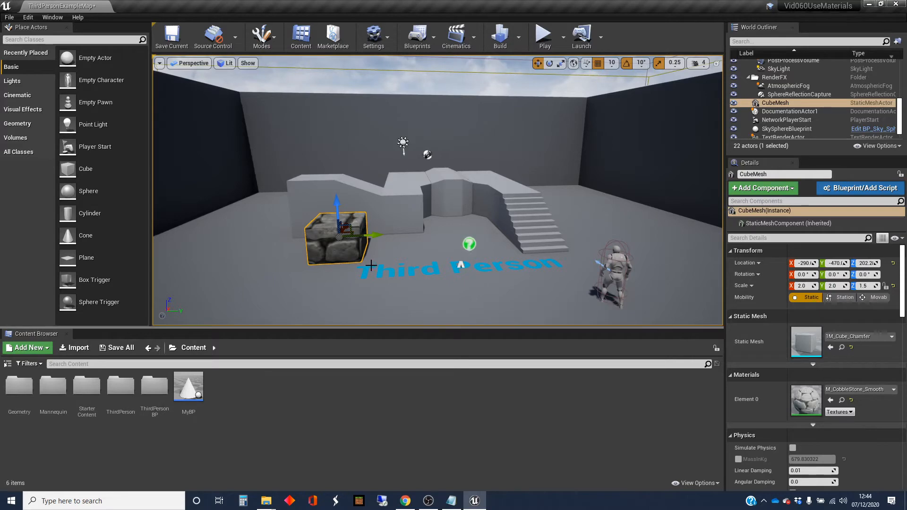
drag(337, 209, 337, 208)
right_drag(391, 259, 368, 279)
key(w)
key(s)
key(w)
key(s)
key(w)
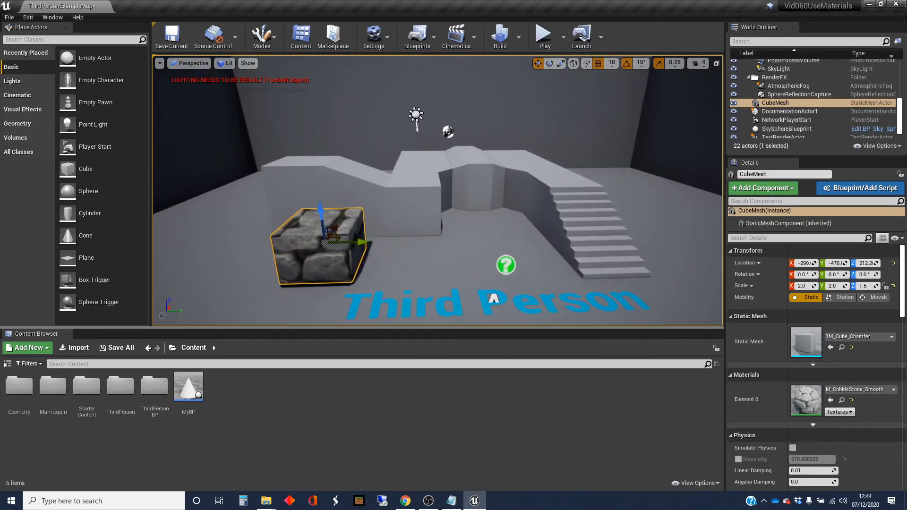
drag(321, 210, 321, 216)
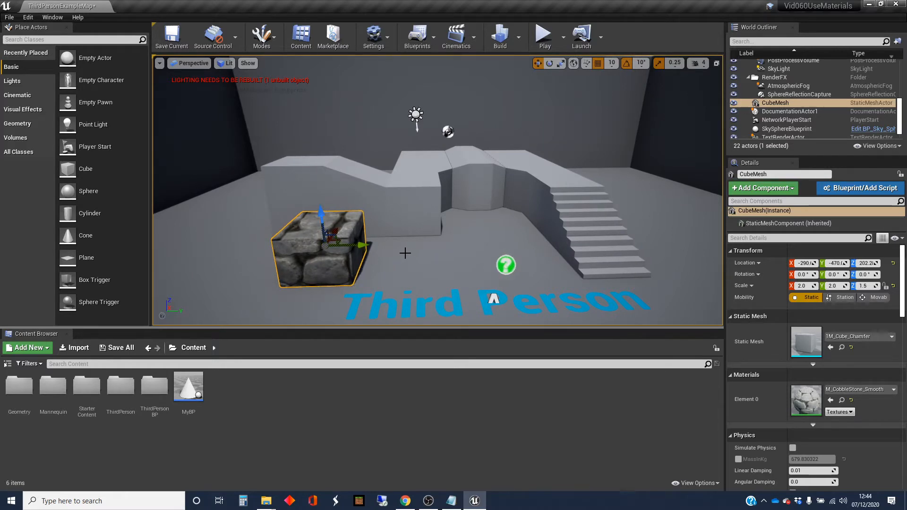
Apply M_Metal_Gold from the StarterContent Materials folder to the LeftArm_StaticMesh walkway block's Element 0 slot
click(417, 199)
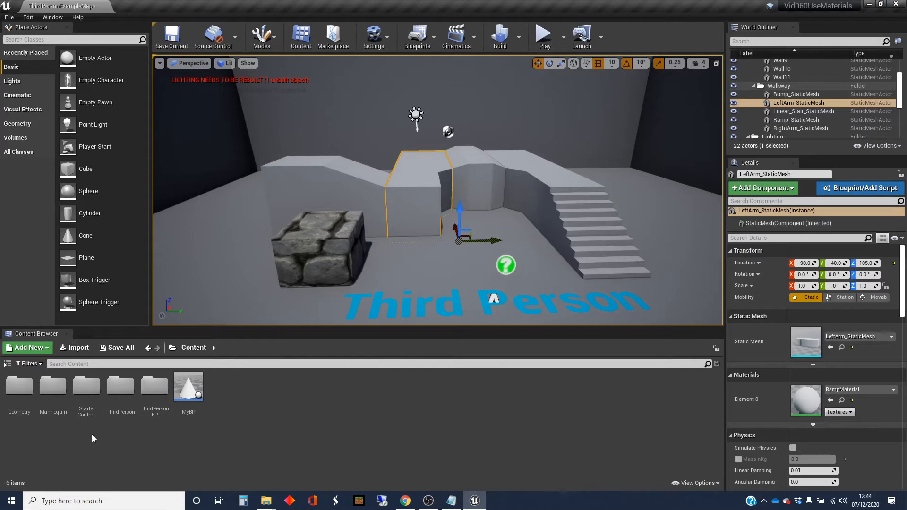
double_click(86, 389)
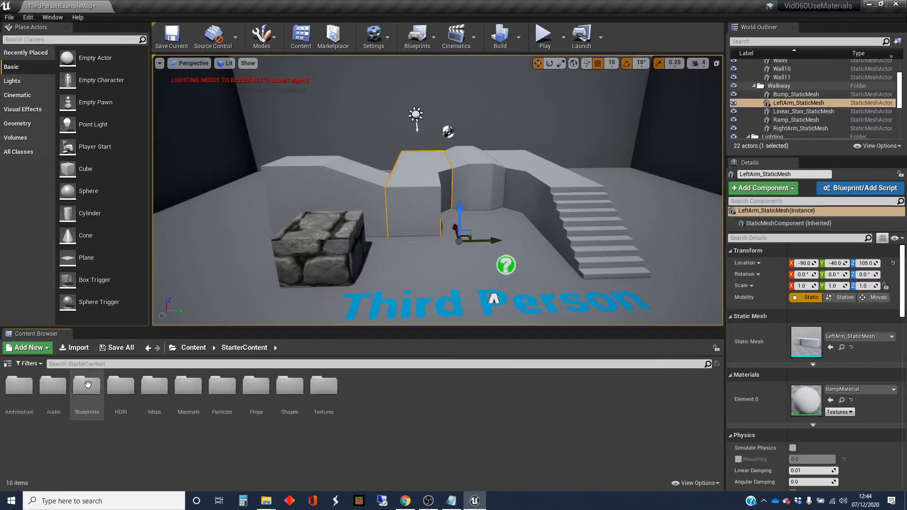
double_click(188, 387)
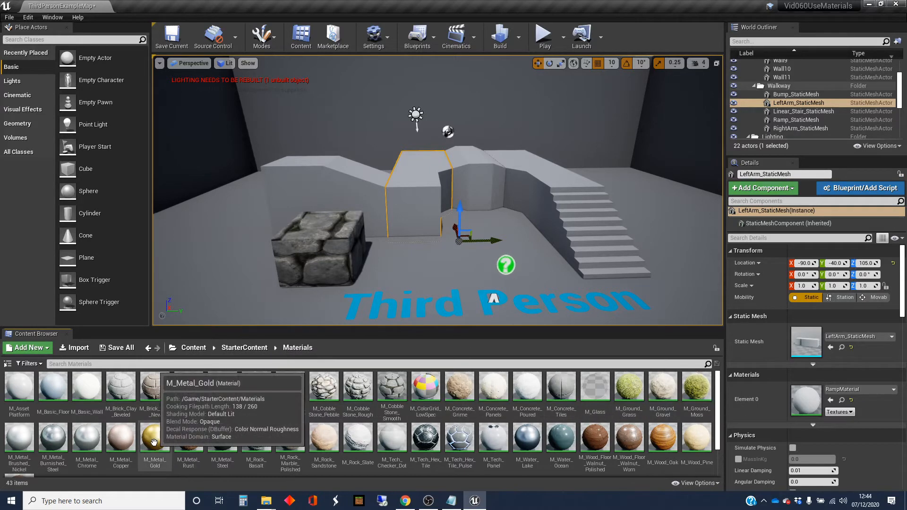
drag(154, 441, 809, 401)
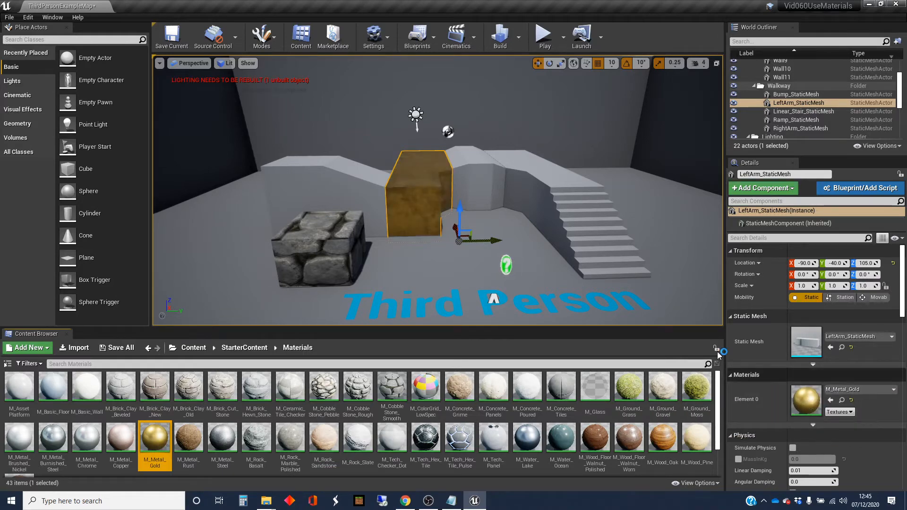
Inspect the gold walkway block and the cobblestone cube from different distances and a higher viewpoint
right_drag(431, 251, 385, 261)
key(d)
key(s)
key(w)
right_drag(440, 205, 457, 146)
key(w)
key(s)
key(w)
key(s)
key(s)
key(w)
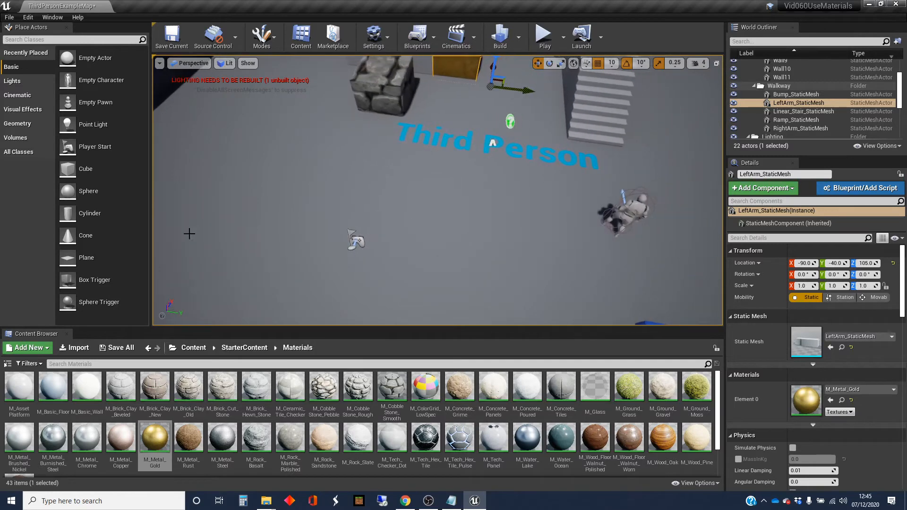
Place the MyBP blueprint from the Content root folder on the open floor beside the cobblestone cube
right_drag(413, 210, 434, 204)
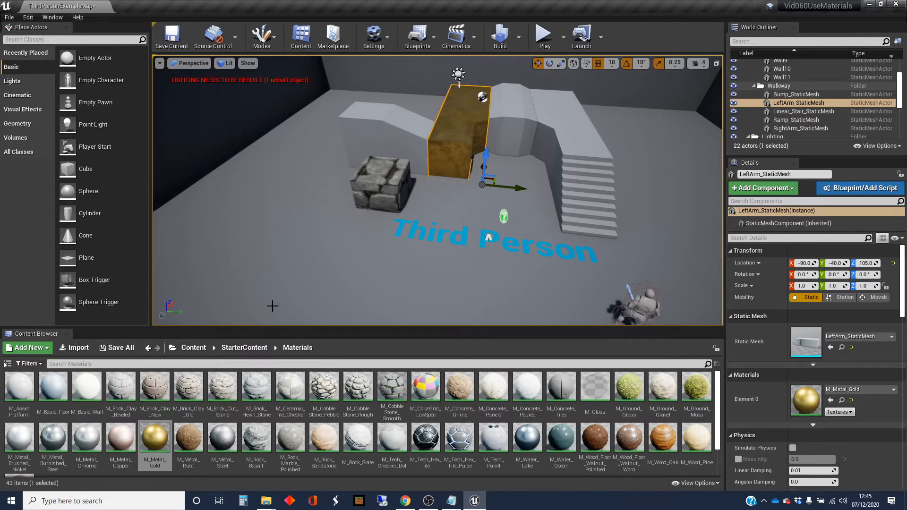
click(194, 348)
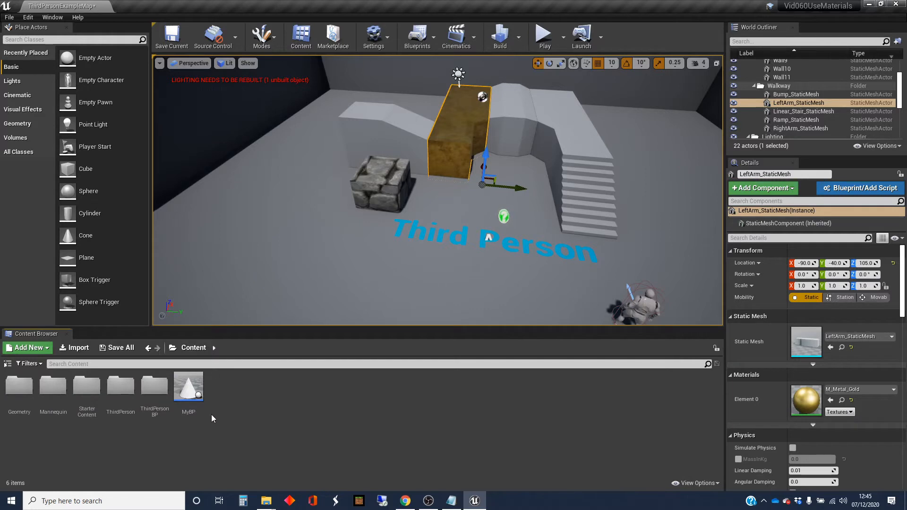
drag(188, 390, 286, 279)
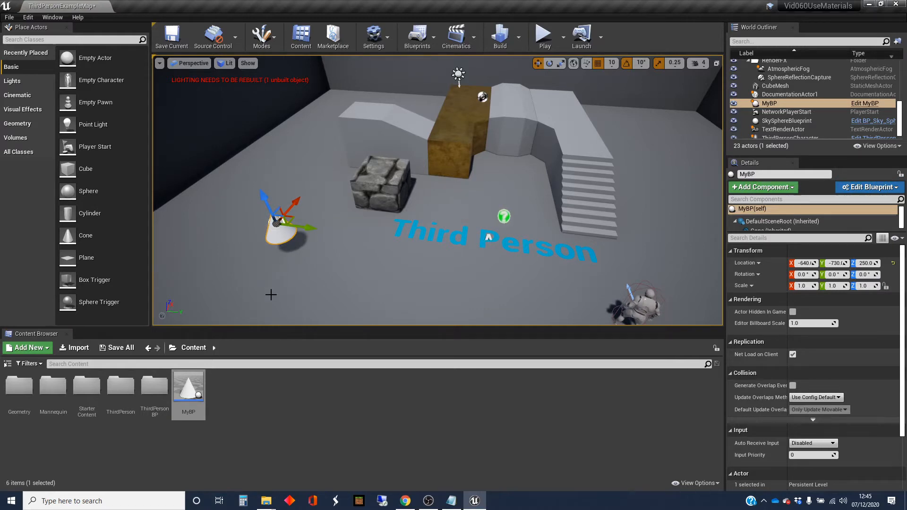
Set the Cone component's material in the MyBP blueprint to M_CobbleStone_Pebble and return to the level
double_click(188, 384)
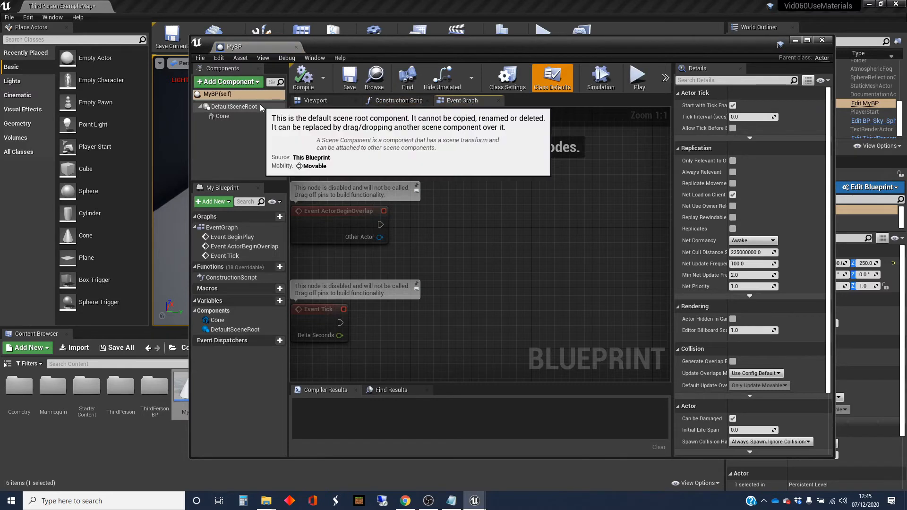
click(249, 114)
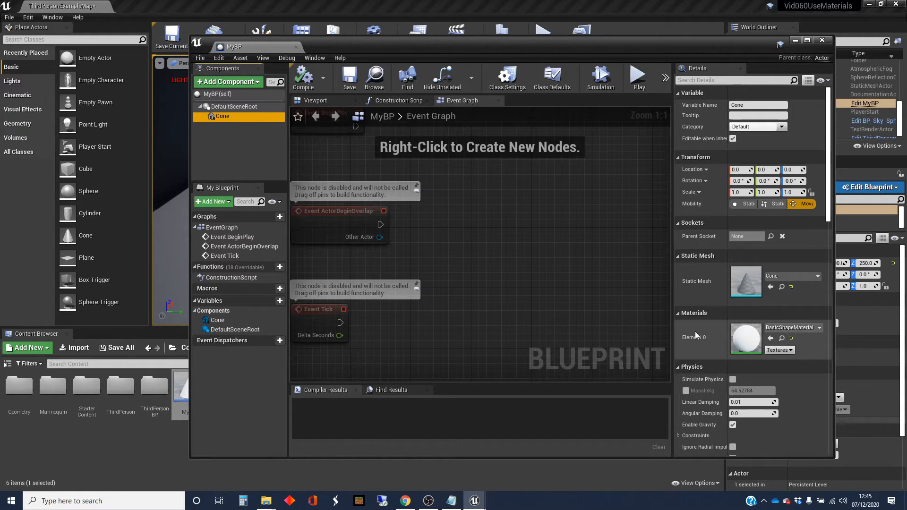
click(820, 328)
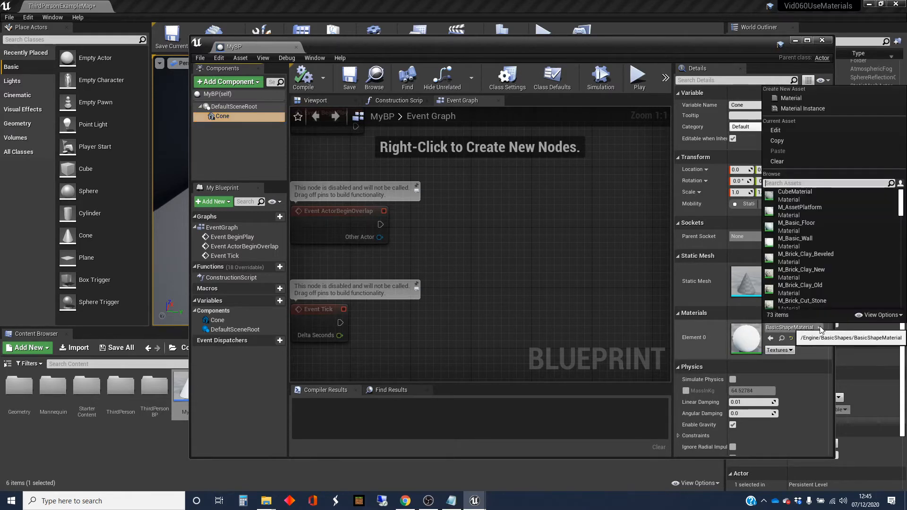
scroll(827, 281, down, 1)
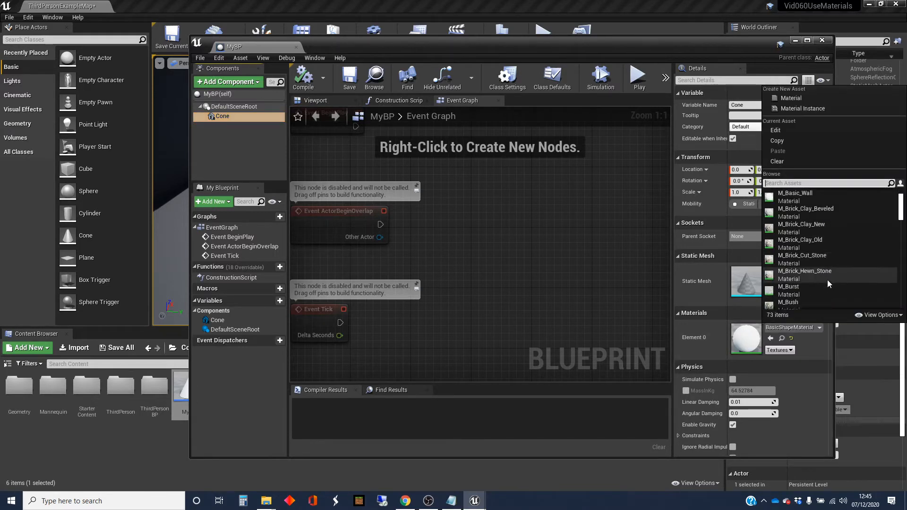
scroll(827, 280, down, 2)
click(828, 282)
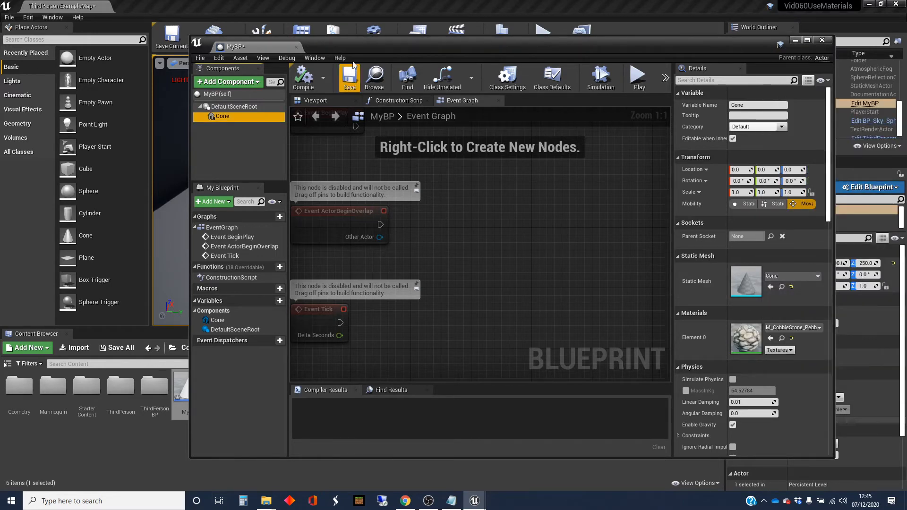
drag(312, 46, 257, 57)
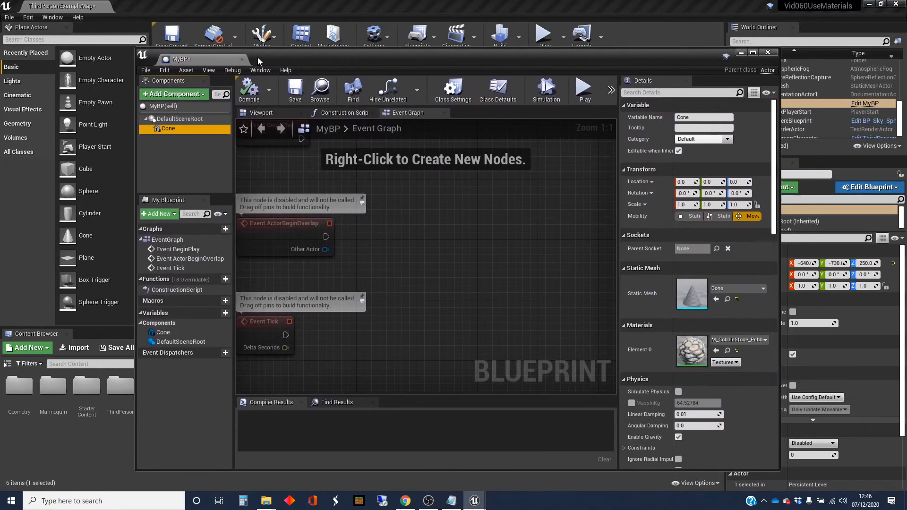
click(317, 91)
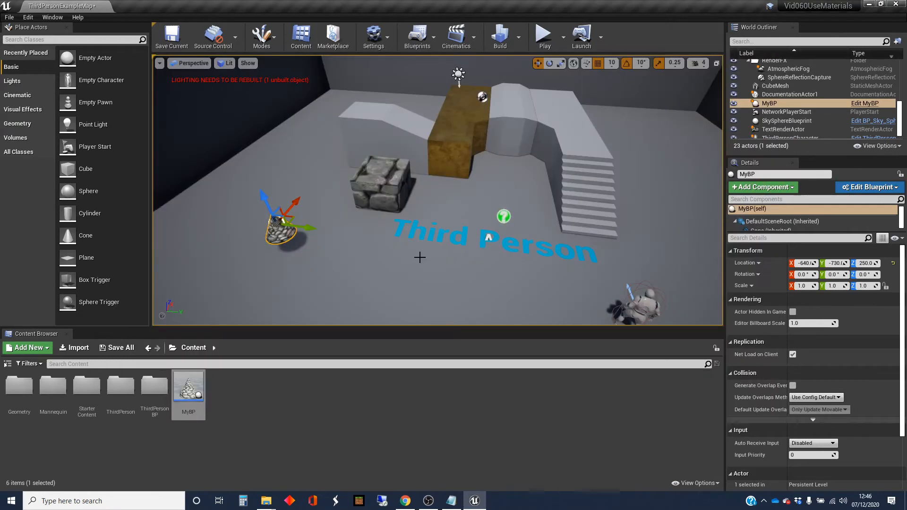
Place a Box geometry brush on the floor in front of the cobblestone cube and raise it to Z 260
right_drag(437, 190, 321, 265)
click(302, 409)
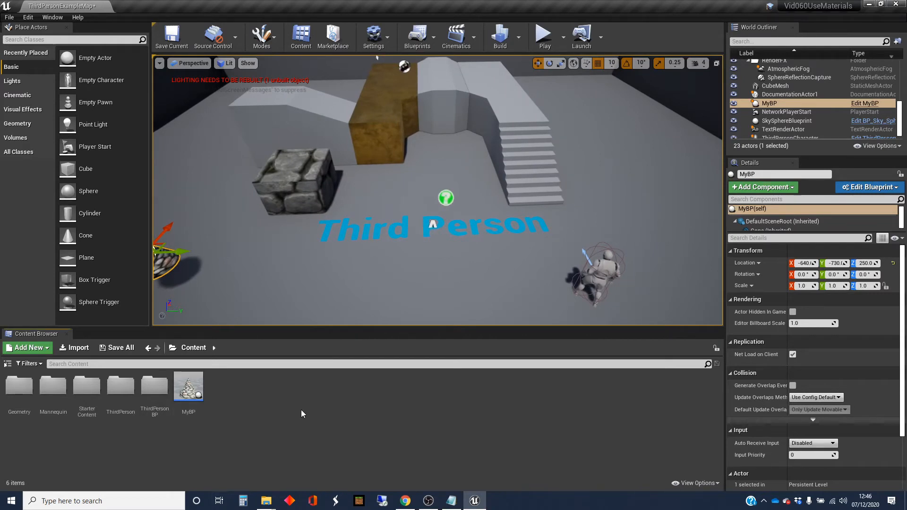
click(33, 122)
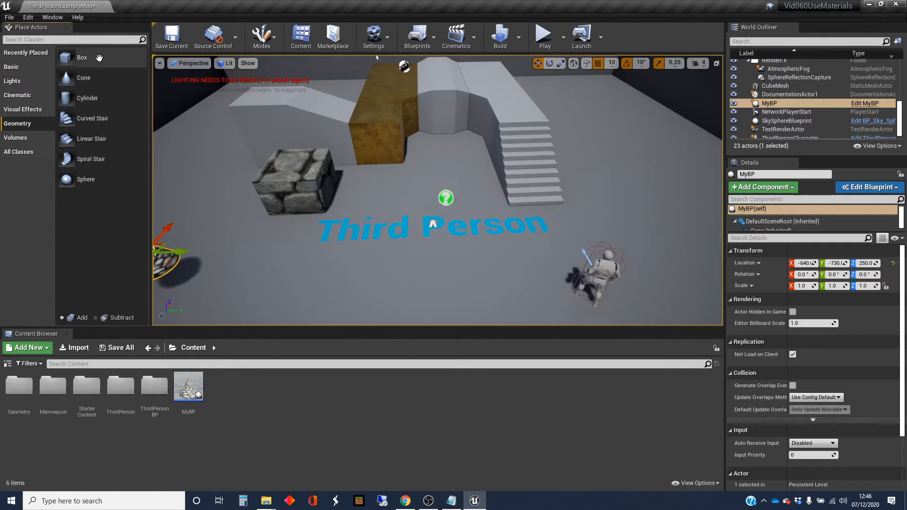
drag(99, 57, 407, 268)
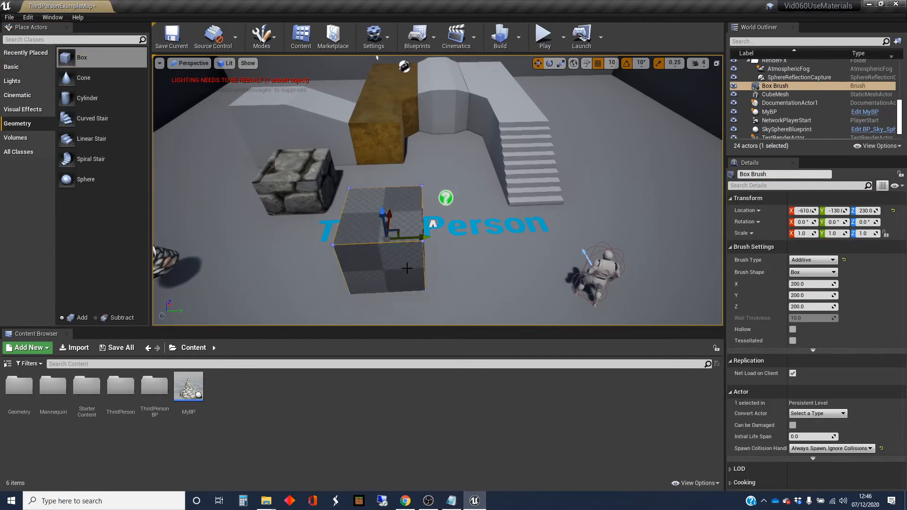
right_drag(469, 272, 427, 241)
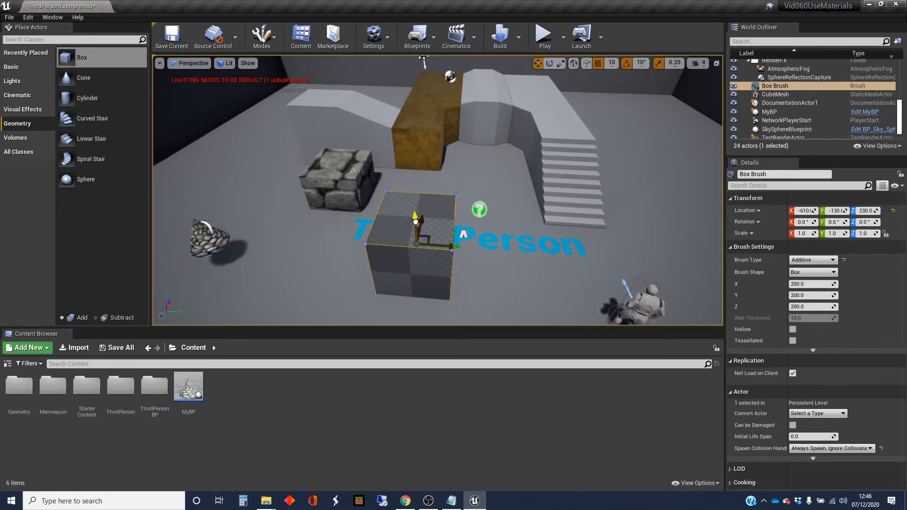
drag(415, 221, 414, 212)
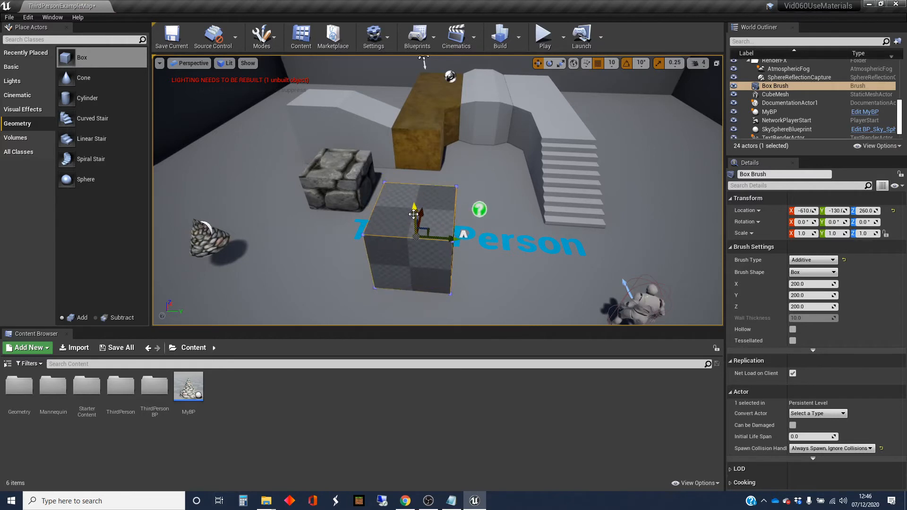
right_drag(496, 259, 407, 204)
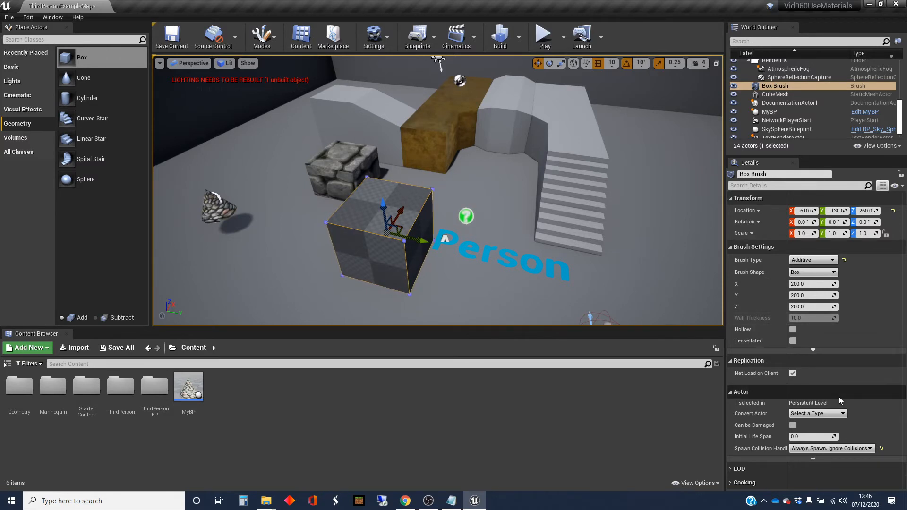
Apply the M_Rock_Slate material from StarterContent Materials to the top face of the box brush
click(406, 197)
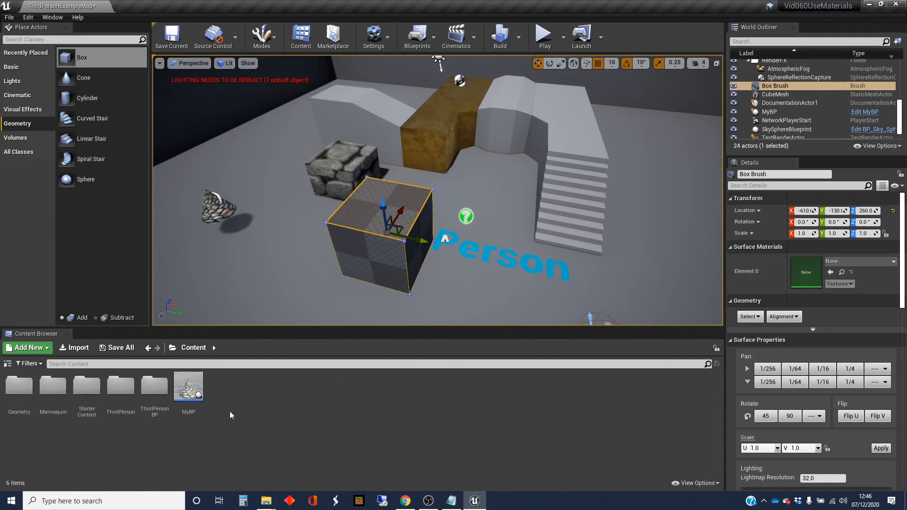
double_click(87, 387)
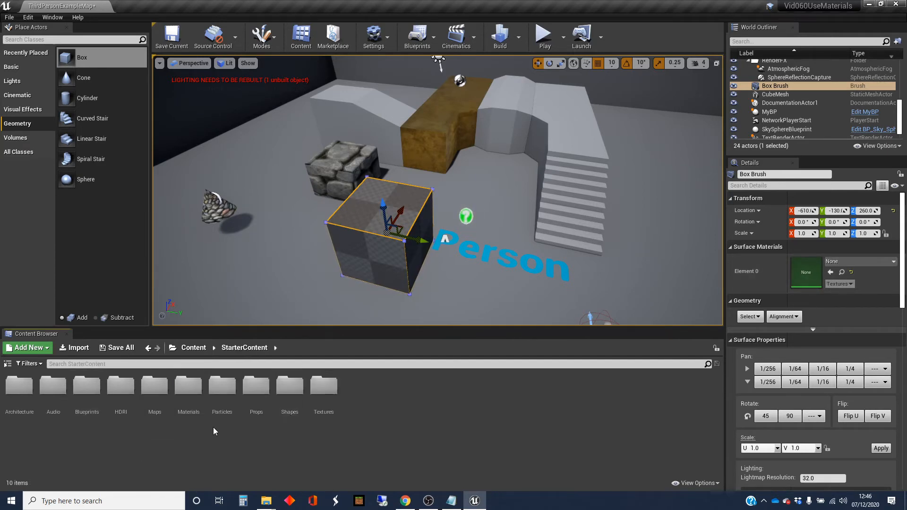
double_click(188, 387)
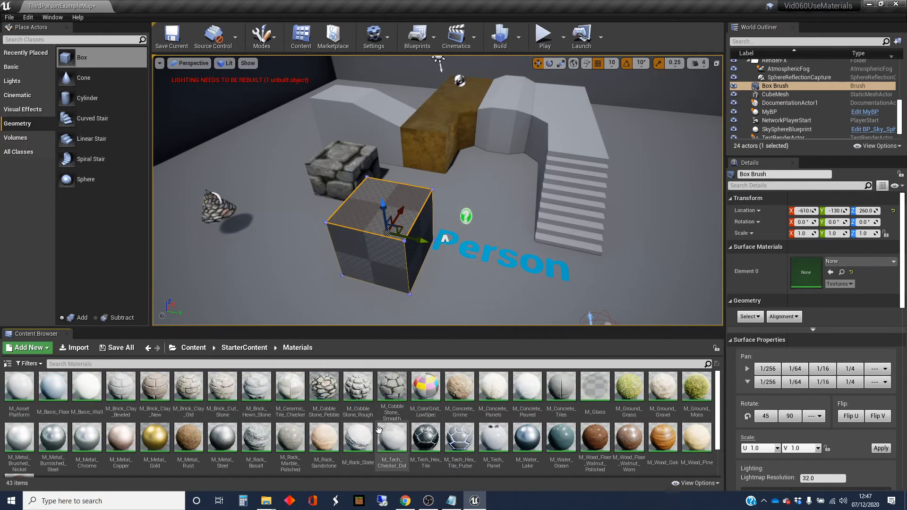
drag(356, 433, 798, 271)
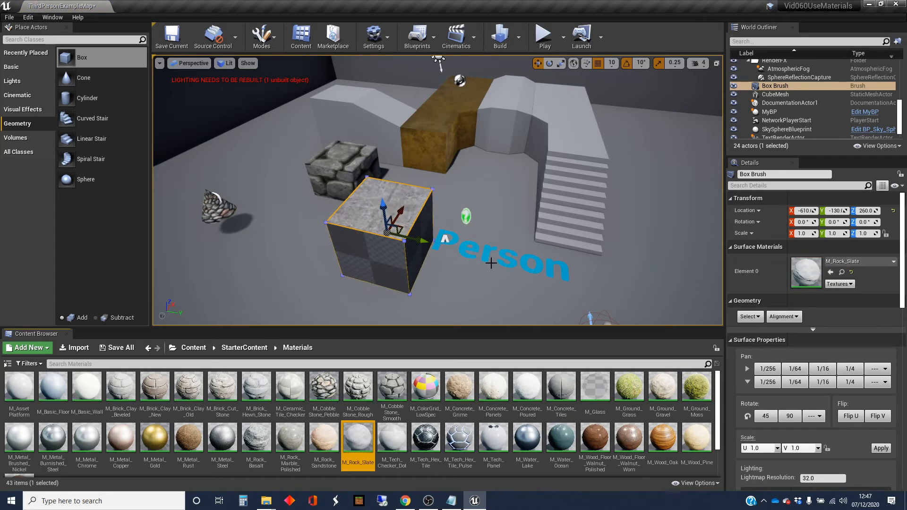
Apply the M_Tech_Hex_Tile_Pulse material to the front side face of the box brush
drag(480, 314, 468, 279)
right_drag(397, 249, 446, 286)
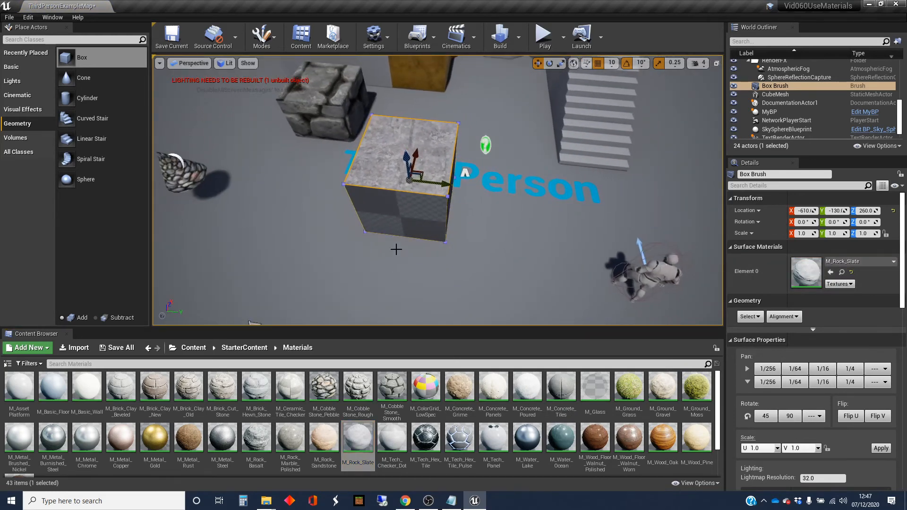
click(425, 225)
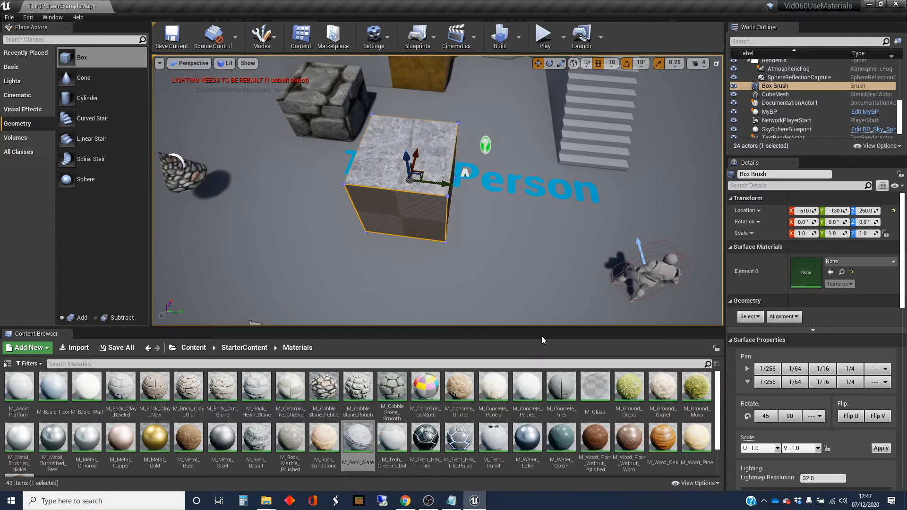
drag(459, 437, 807, 273)
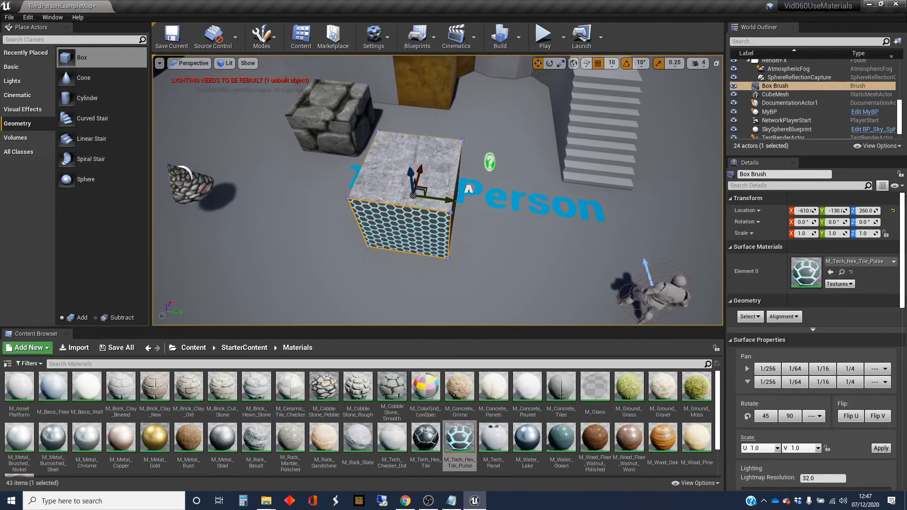
Place a Linear Stair geometry brush with the M_Metal_Rust material on the open floor beside the character and raise it to Z 170
mouse_move(520, 213)
right_down()
mouse_move(461, 210)
mouse_move(520, 215)
mouse_move(479, 213)
mouse_move(501, 208)
mouse_move(376, 275)
right_up()
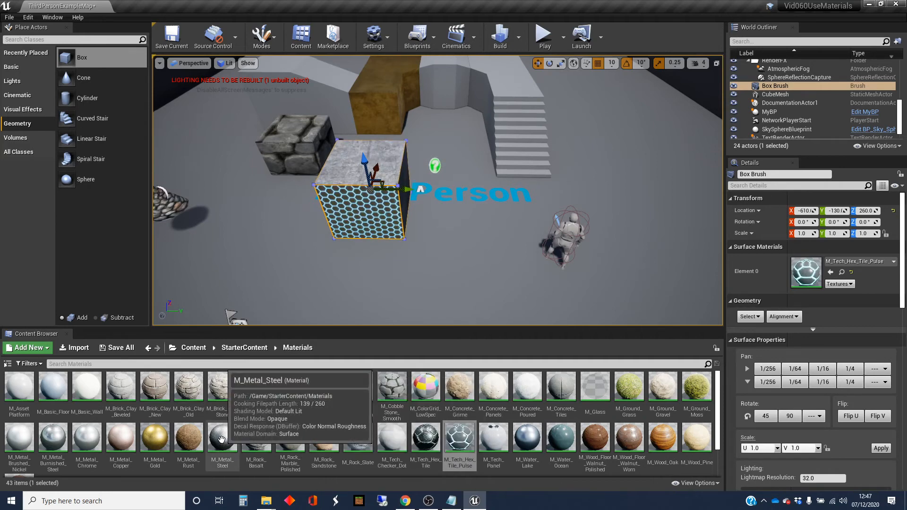
click(188, 436)
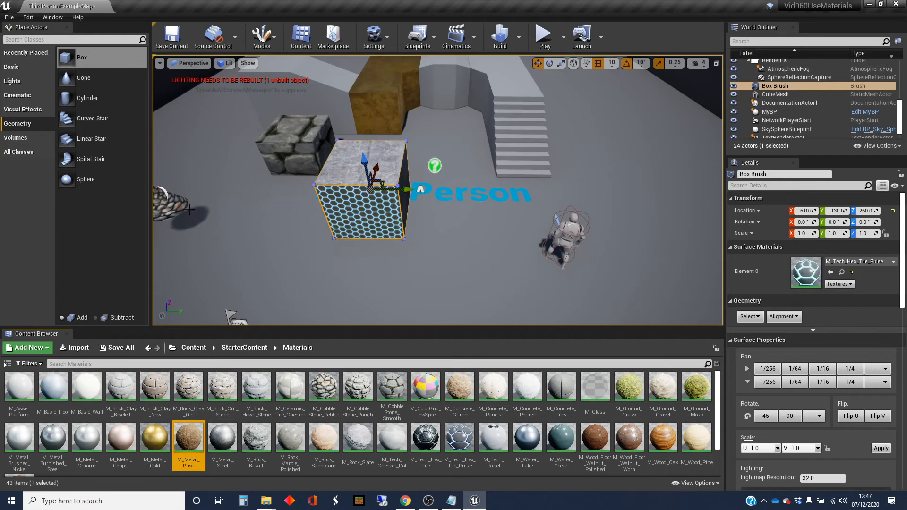
mouse_move(90, 138)
mouse_down()
mouse_move(294, 245)
mouse_move(264, 245)
mouse_move(415, 283)
mouse_move(508, 287)
mouse_move(612, 274)
mouse_move(625, 260)
mouse_up()
mouse_move(562, 285)
right_down()
mouse_move(564, 274)
mouse_move(456, 271)
right_up()
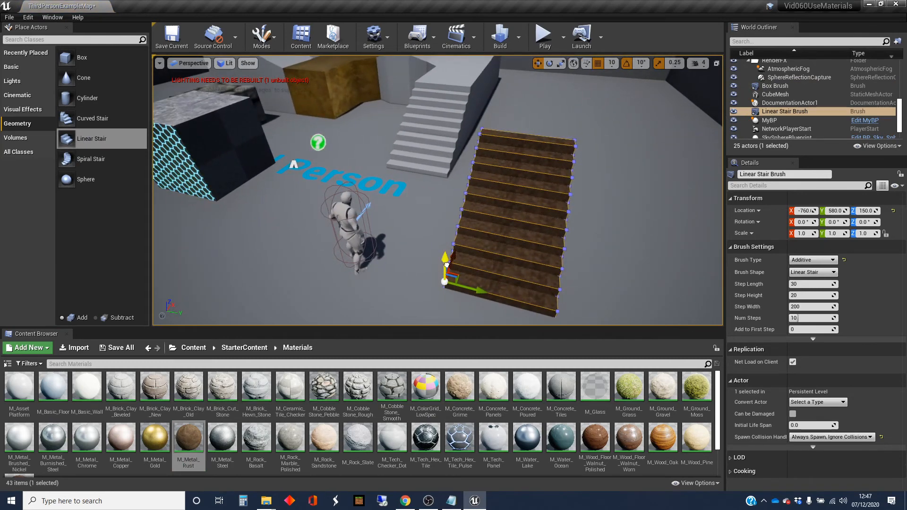
drag(446, 265, 446, 256)
Apply the M_Brick_Hewn_Stone material to the second tread from the bottom of the linear stair brush
mouse_move(412, 242)
right_down()
mouse_move(491, 239)
mouse_move(465, 250)
mouse_move(486, 250)
mouse_move(427, 244)
mouse_move(466, 245)
right_up()
click(466, 246)
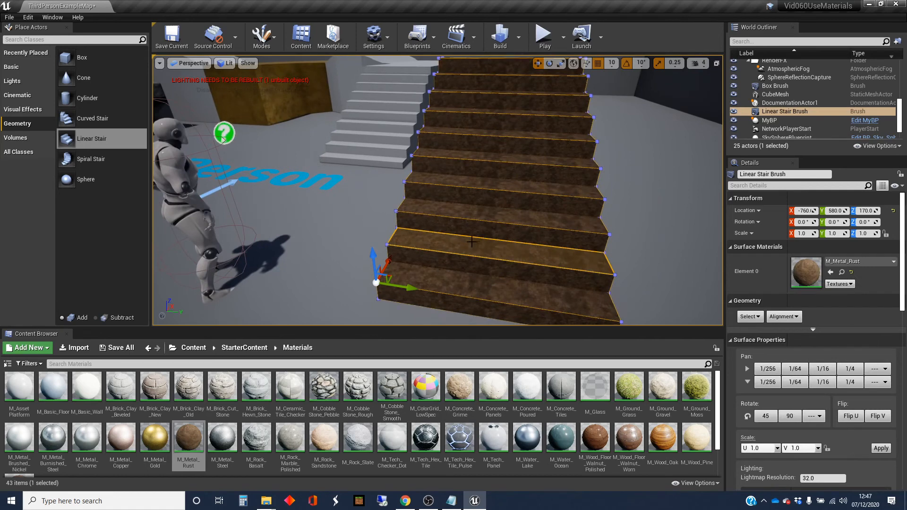
drag(256, 388, 810, 274)
right_drag(579, 259, 638, 244)
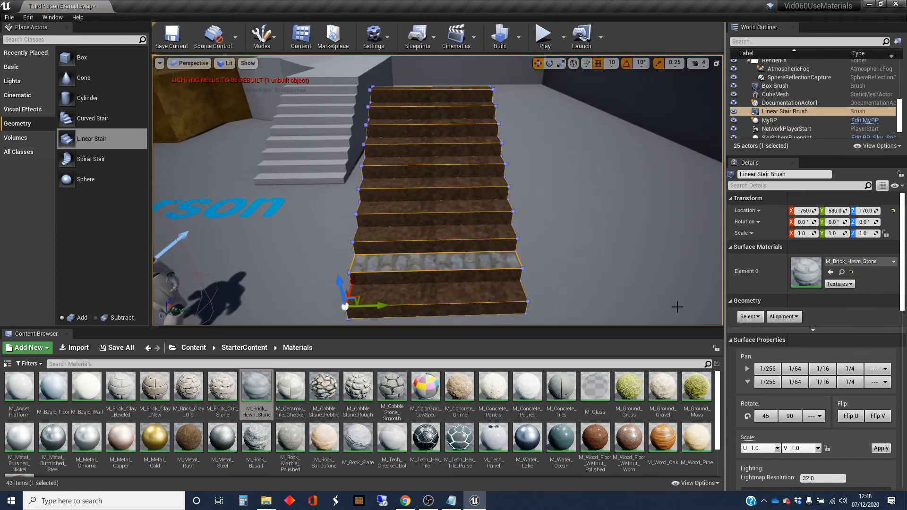
Convert the whole linear stair brush to a static mesh named Linear_Stair_Brush_StaticMesh in the Content folder
click(794, 109)
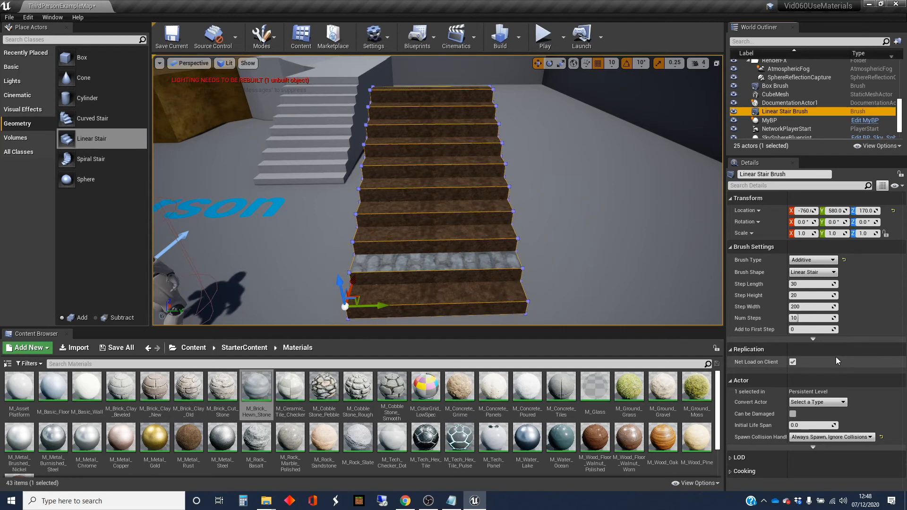
click(811, 339)
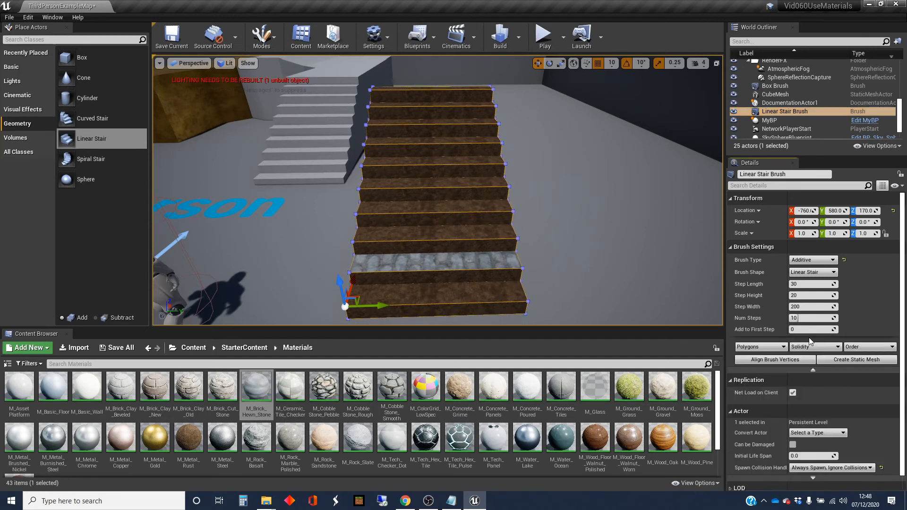
click(853, 359)
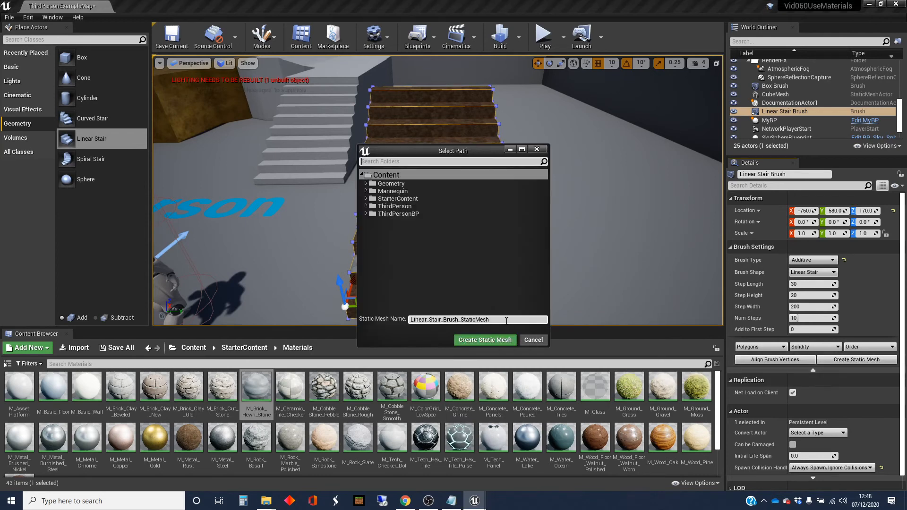
click(487, 339)
right_drag(587, 263, 587, 263)
right_drag(625, 212, 630, 211)
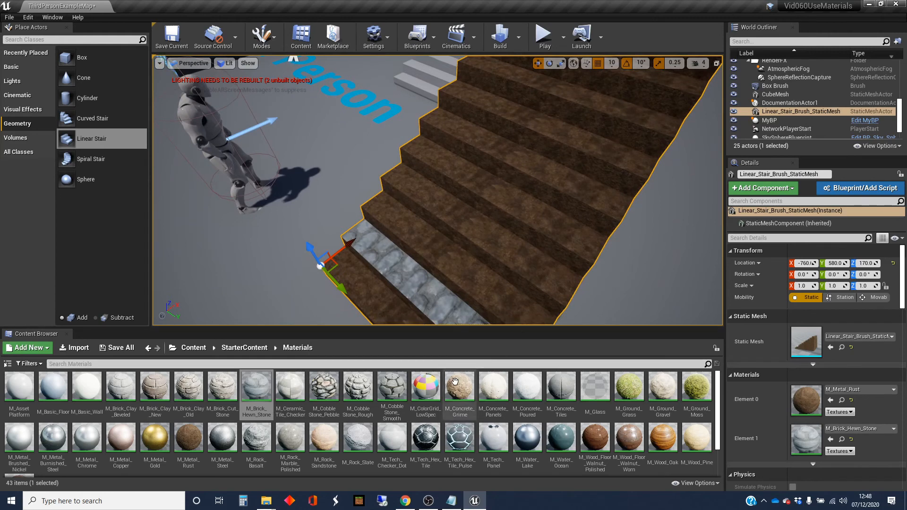
Replace the stair static mesh's Element 1 material with M_Concrete_Panels and view the stairs from farther back
mouse_move(459, 386)
mouse_down()
mouse_move(626, 367)
mouse_move(657, 378)
mouse_move(572, 382)
mouse_move(806, 400)
mouse_move(805, 437)
mouse_move(807, 397)
mouse_move(798, 411)
mouse_move(463, 384)
mouse_up()
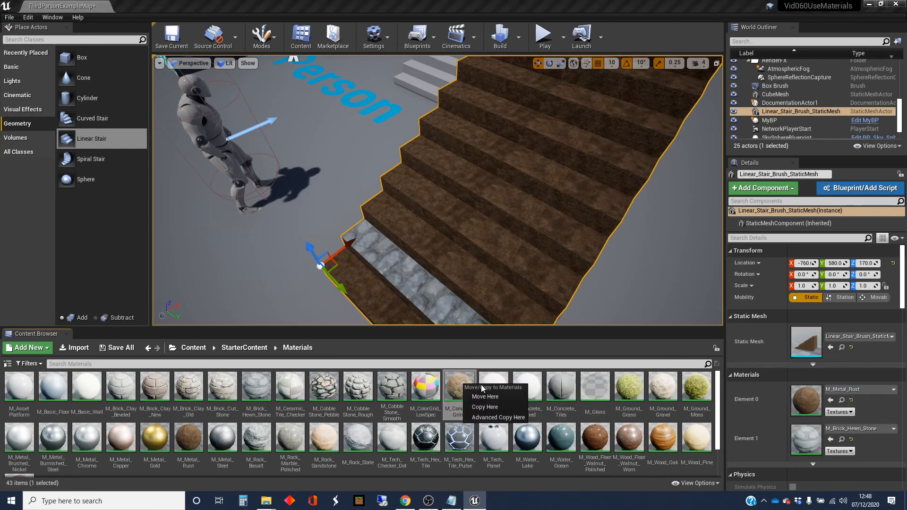
click(582, 348)
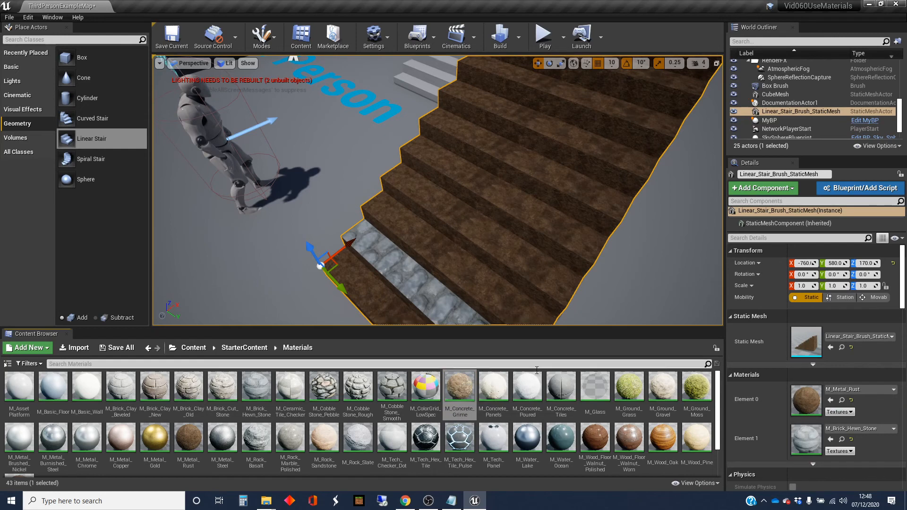
drag(493, 389, 806, 446)
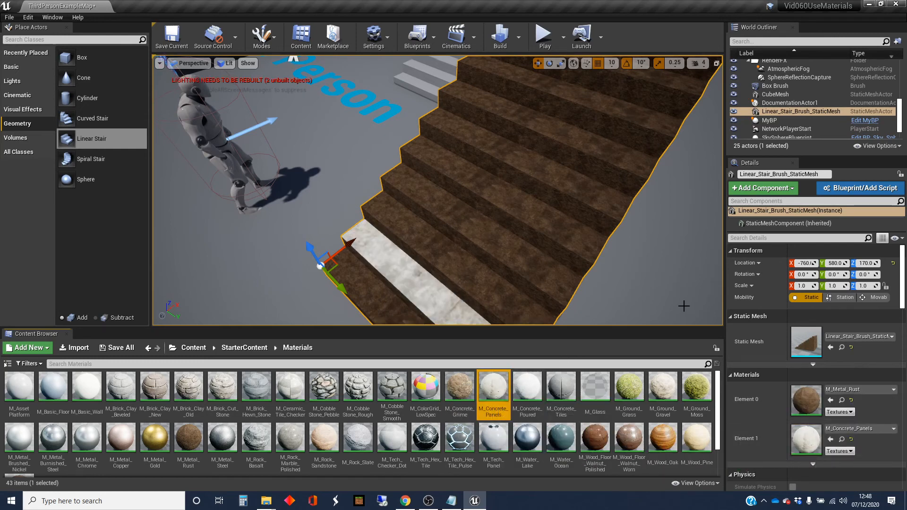
key(s)
right_drag(684, 306, 671, 269)
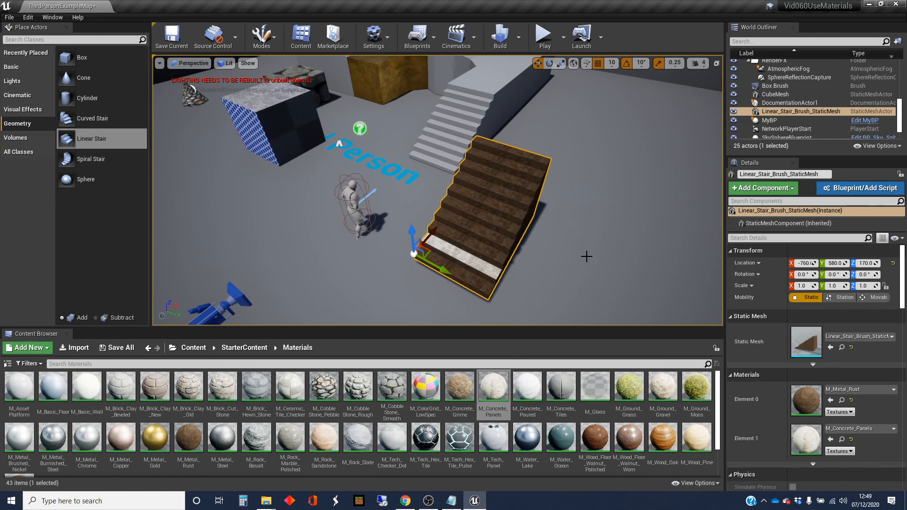
mouse_move(438, 190)
right_down()
mouse_move(418, 182)
mouse_move(431, 193)
right_up()
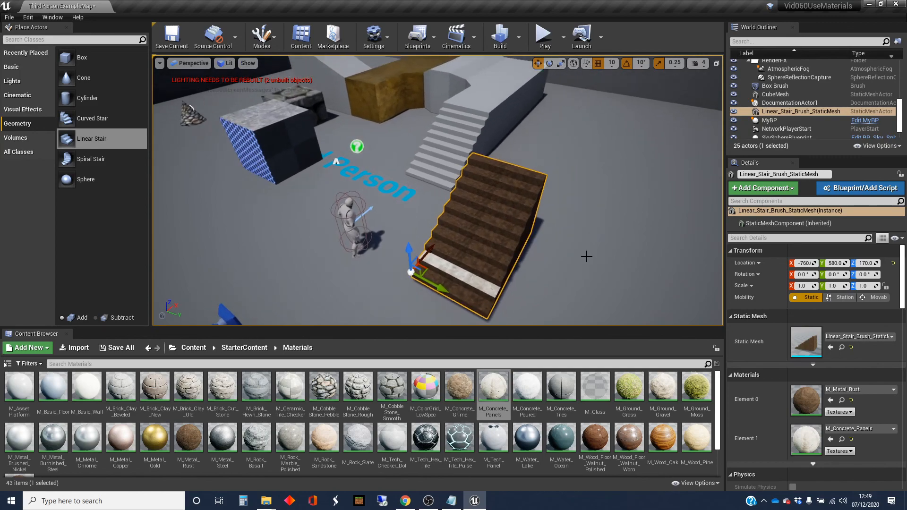